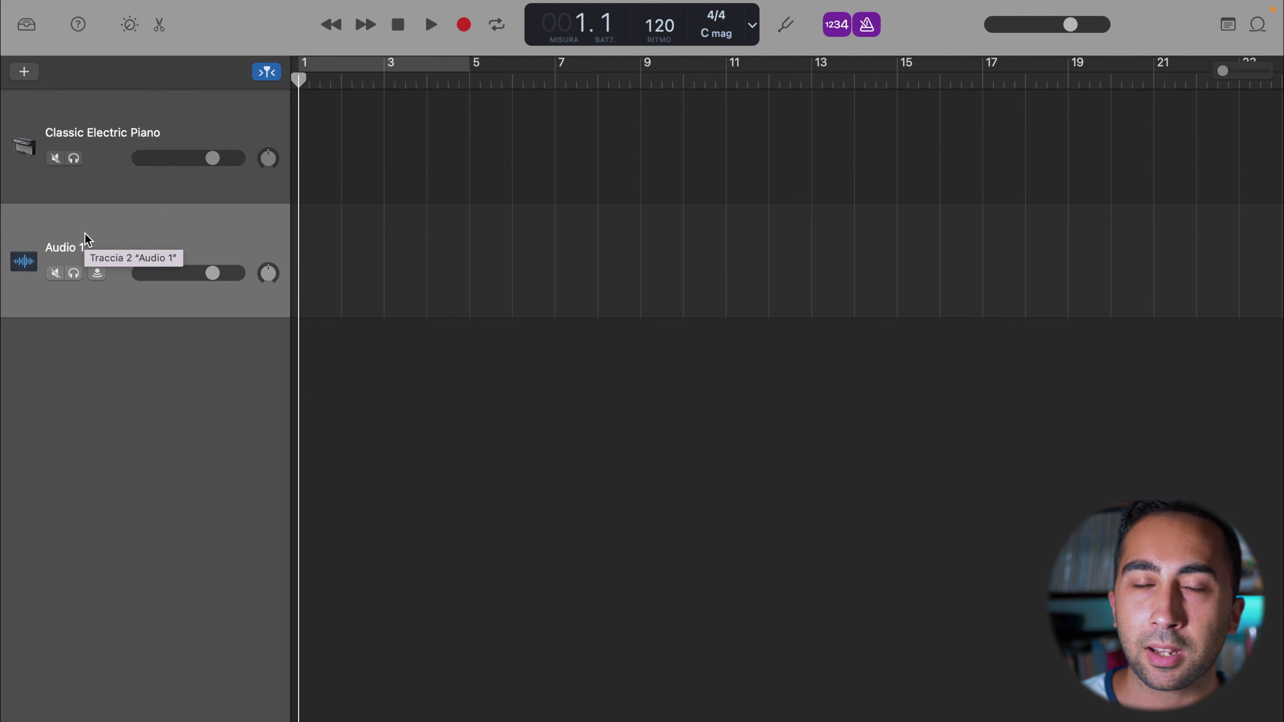
Step: Show the Smart Controls for the Audio 1 track and switch its input monitoring on and back off
key(b)
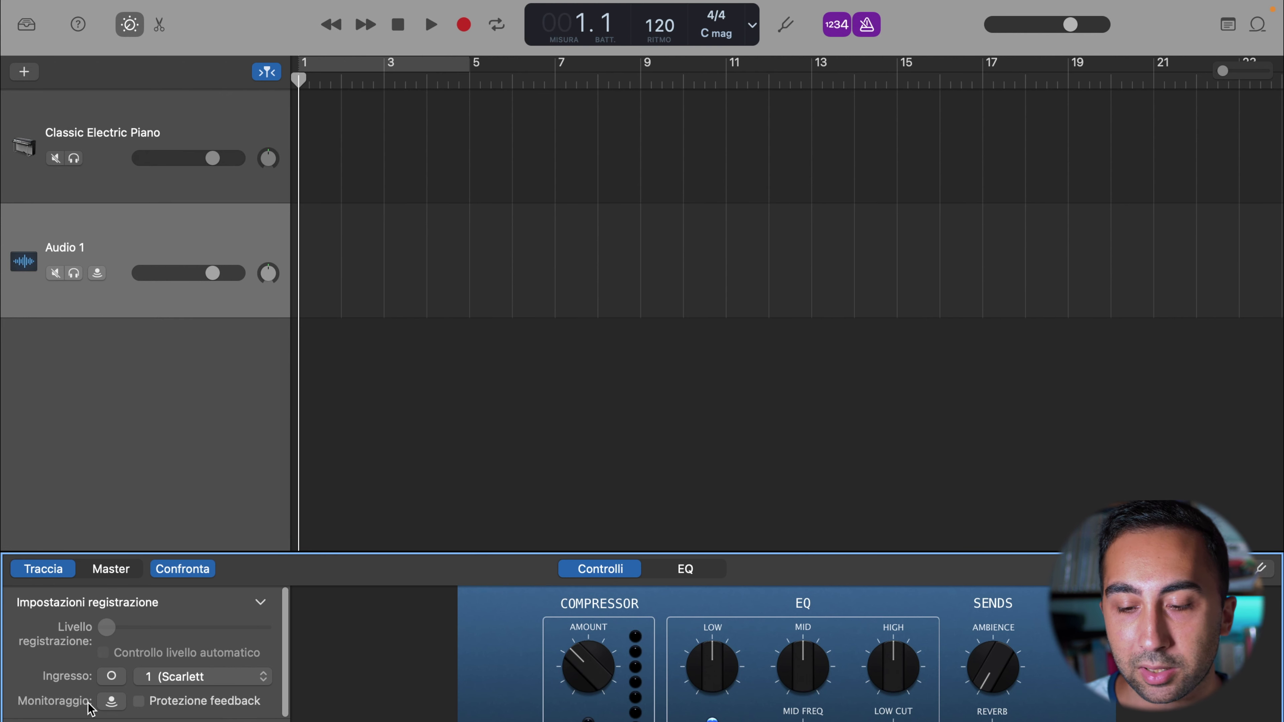
click(111, 701)
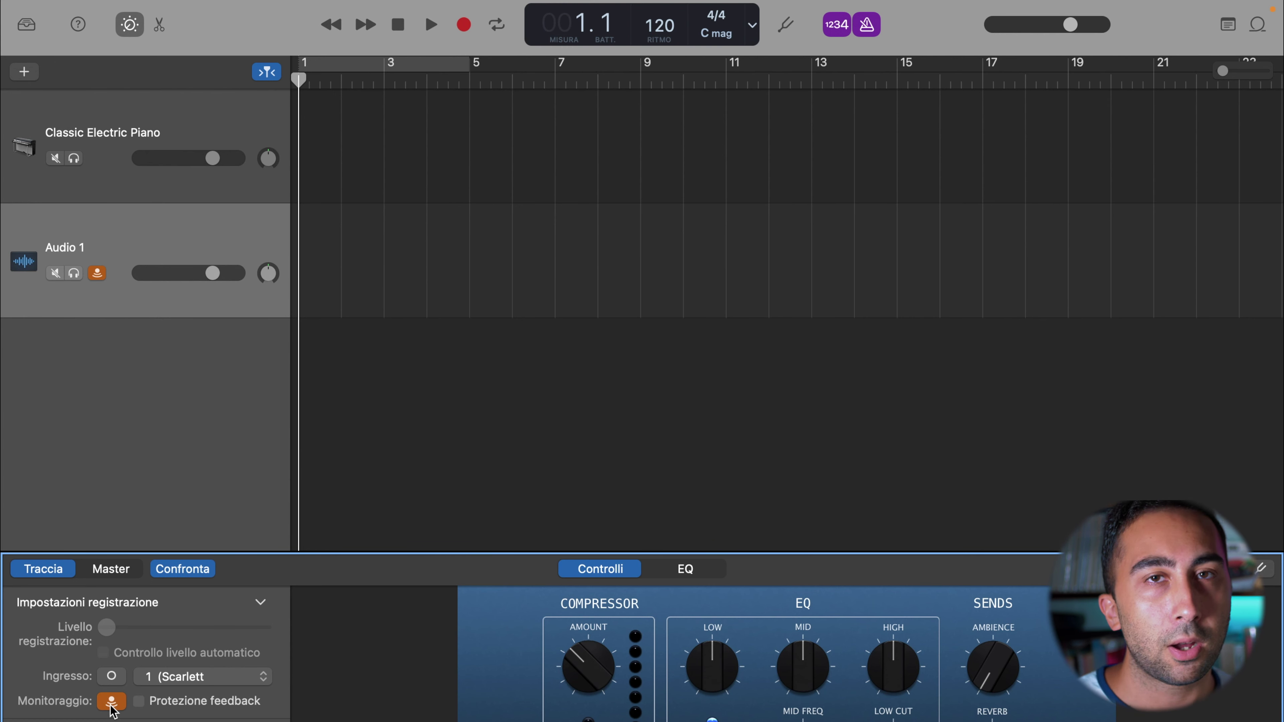
click(112, 708)
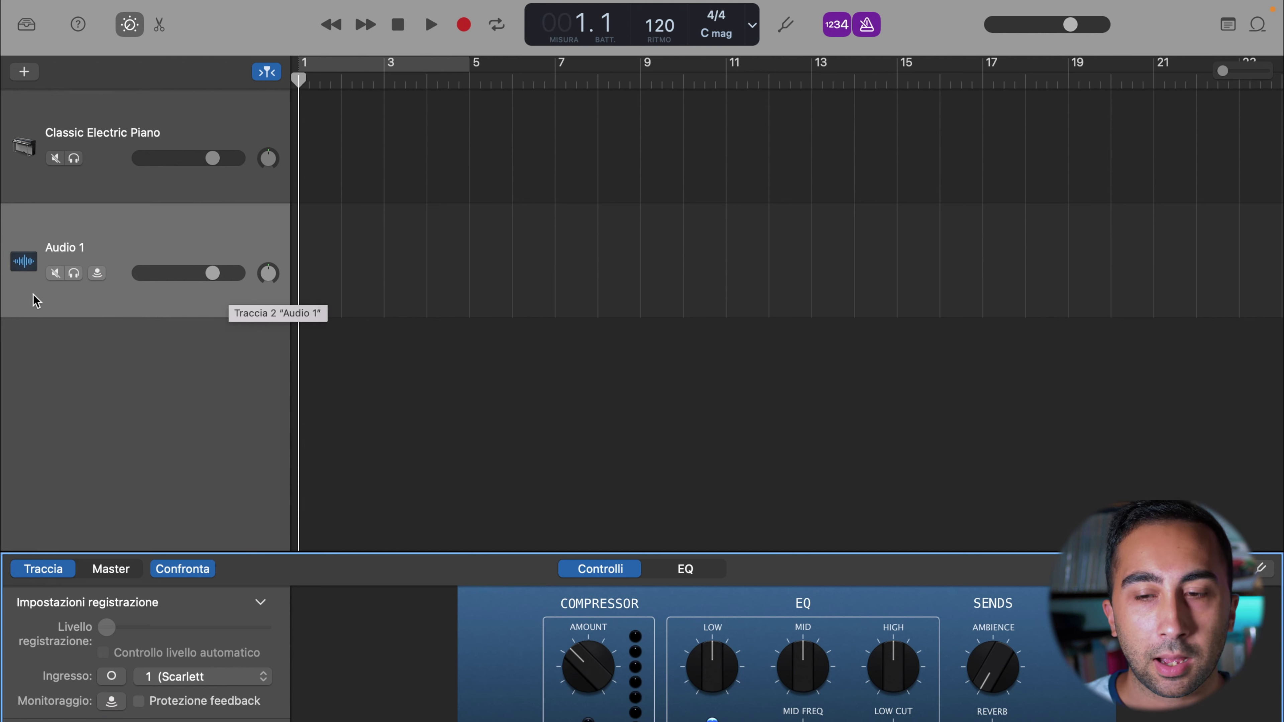
Step: Try the mute, solo and input monitoring of the Audio 1 track, switching each one on and off
click(55, 278)
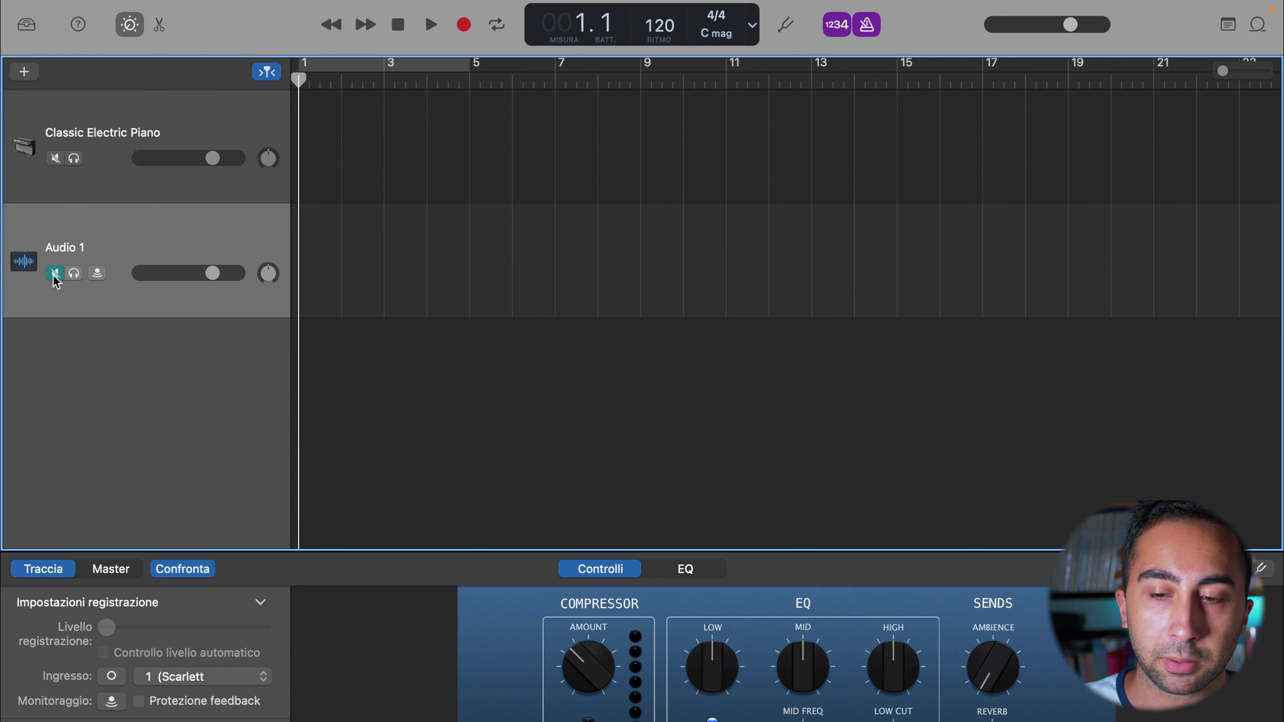
click(54, 276)
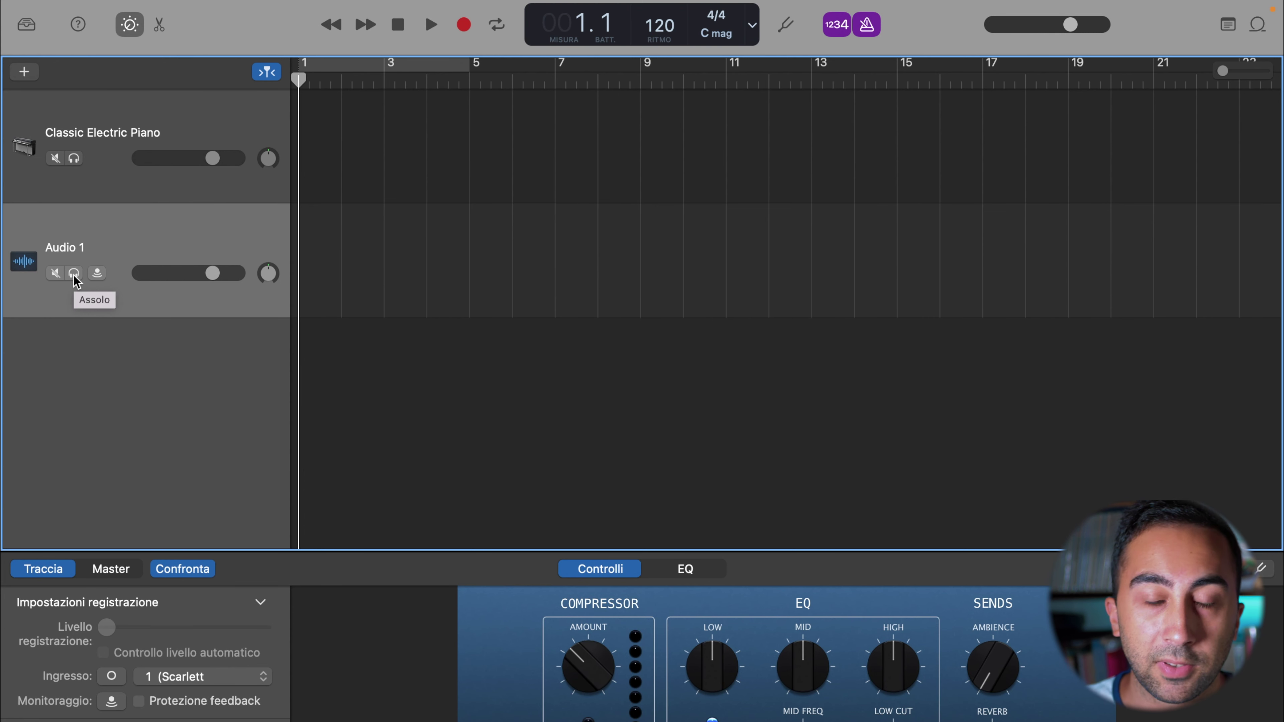
click(73, 274)
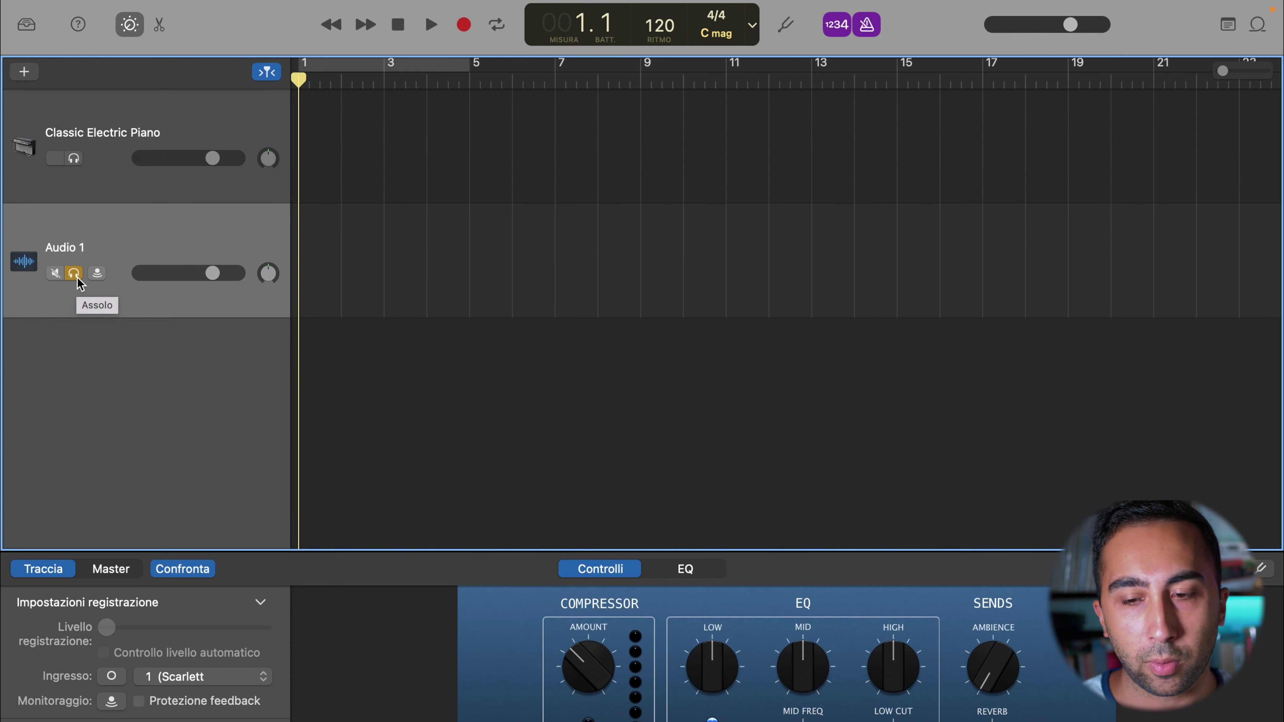
click(76, 277)
click(98, 275)
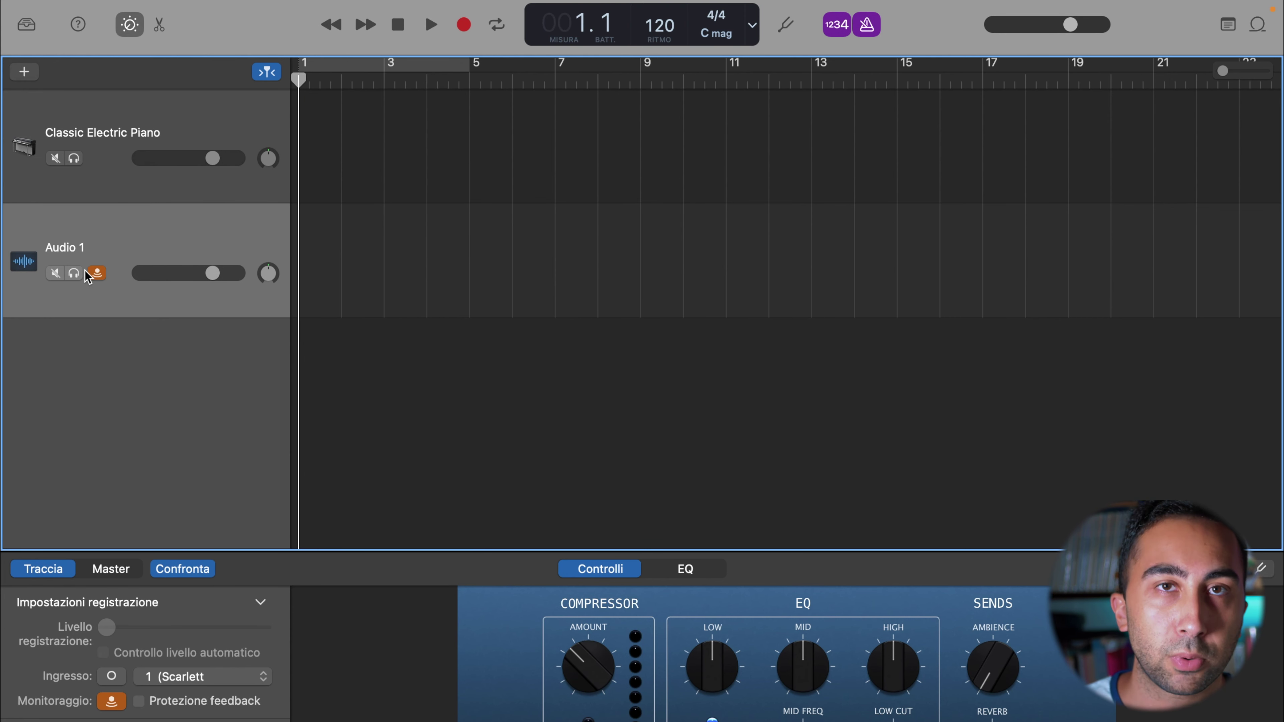
click(98, 275)
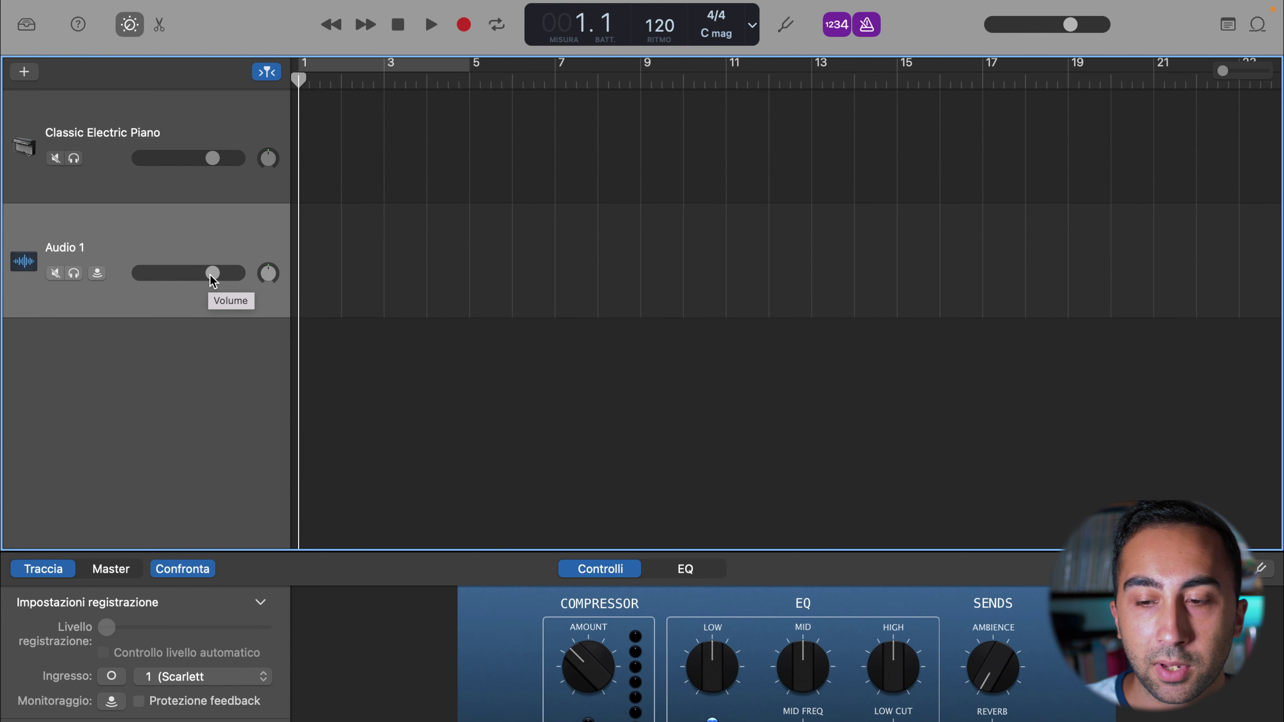
Step: Raise the Audio 1 track's volume to about +0.6, pan it slightly right and return the panning to about -1
mouse_move(212, 276)
mouse_down()
mouse_move(187, 276)
mouse_move(239, 276)
mouse_move(218, 279)
mouse_up()
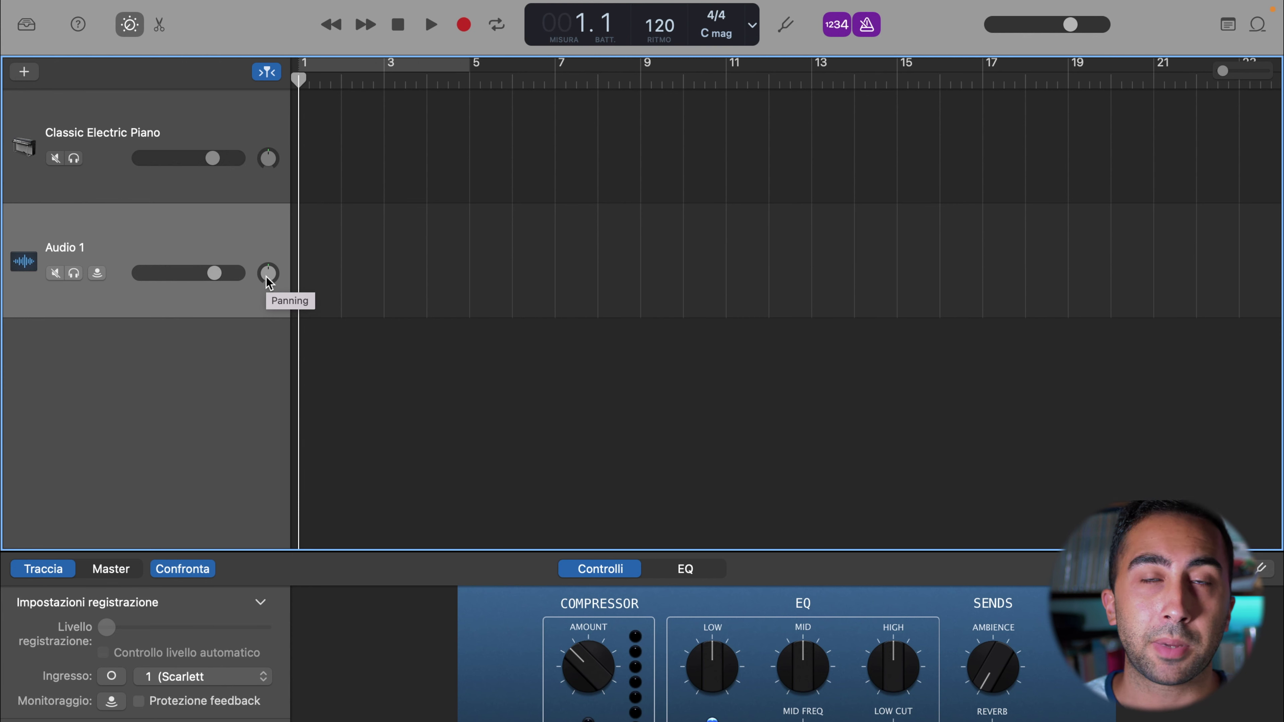
mouse_move(268, 281)
mouse_down()
mouse_move(268, 297)
mouse_move(268, 277)
mouse_up()
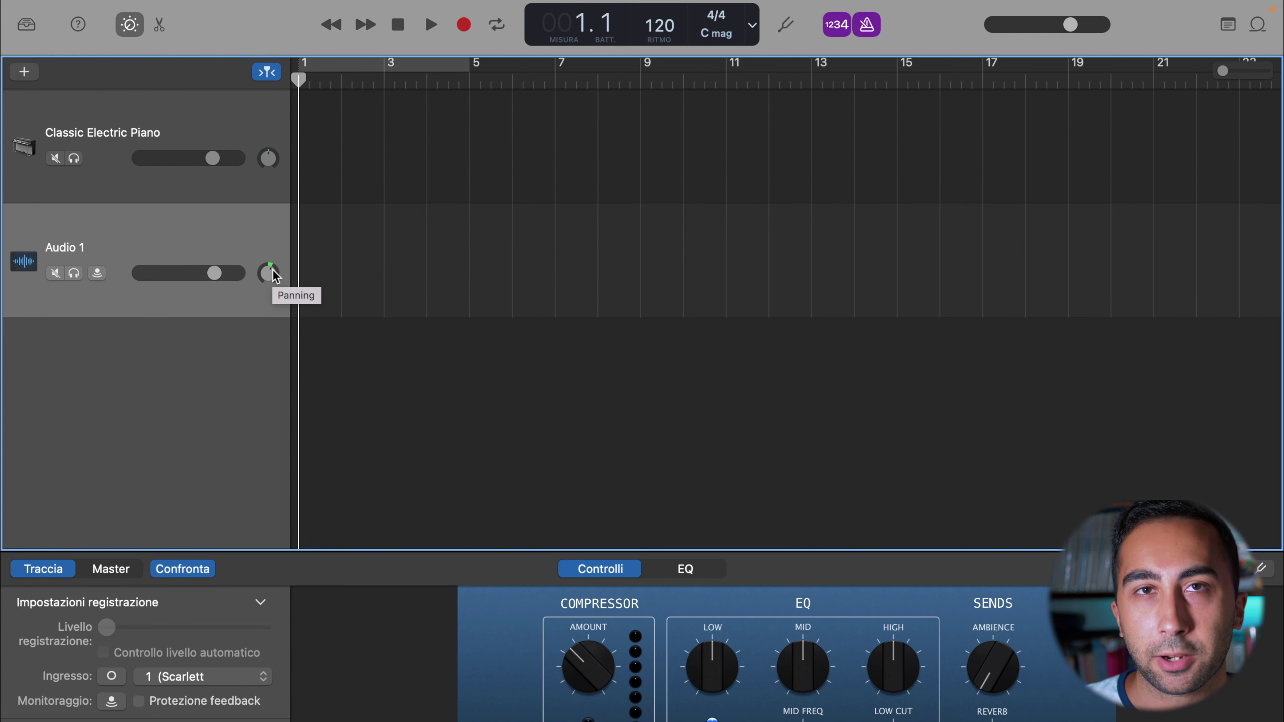
mouse_move(277, 279)
mouse_down()
mouse_move(277, 309)
mouse_move(278, 244)
mouse_move(275, 312)
mouse_move(270, 291)
mouse_up()
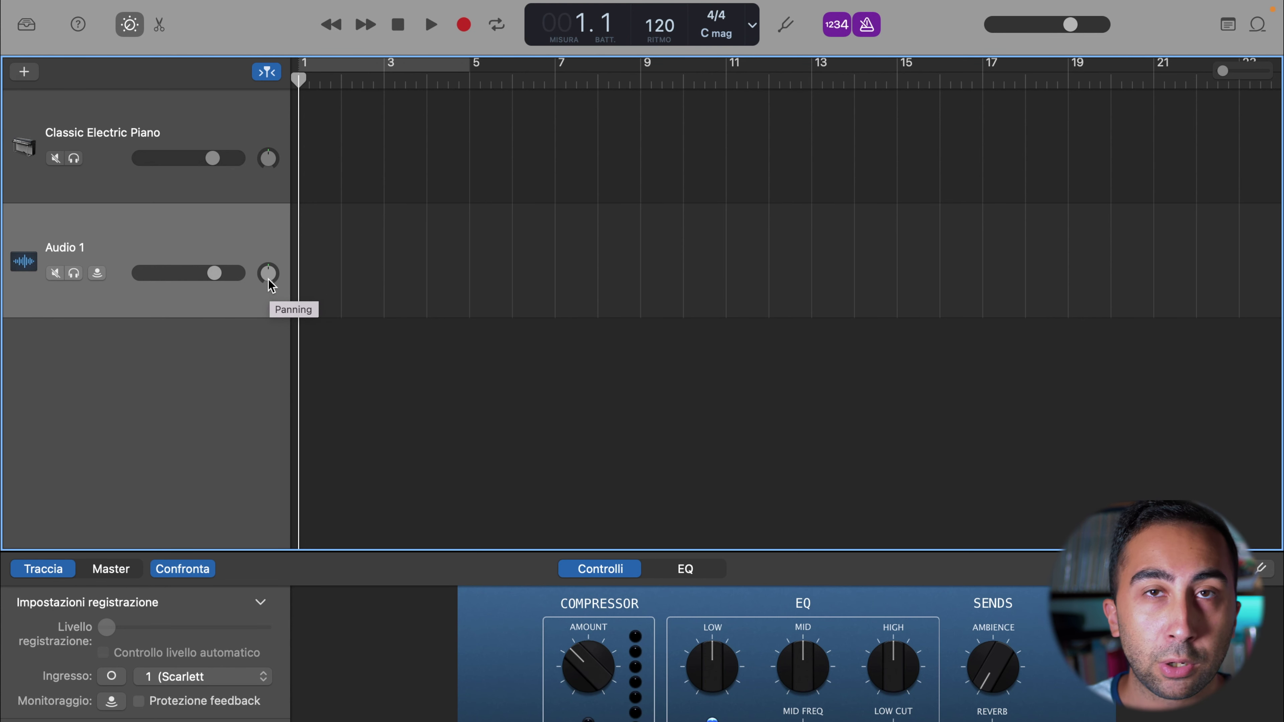
Step: Set the Audio 1 track's volume to exactly 3 and its panning to 35
double_click(216, 273)
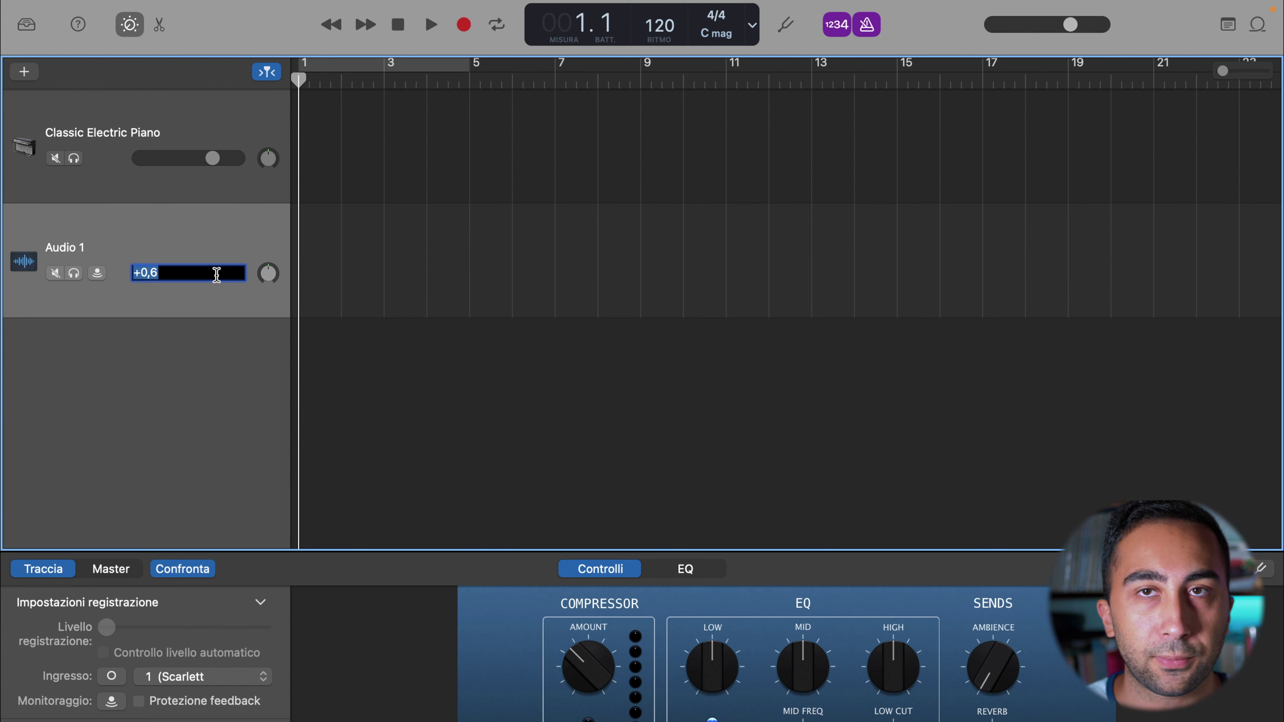
text(3)
key(Return)
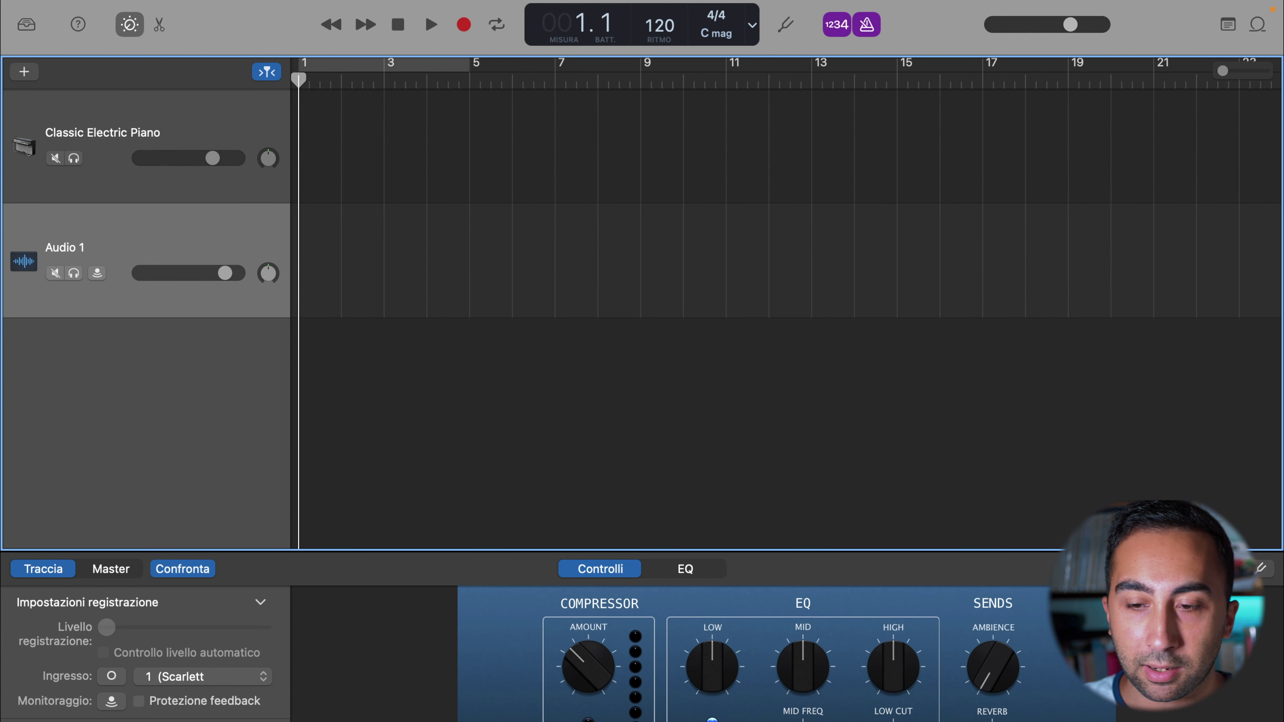
double_click(269, 274)
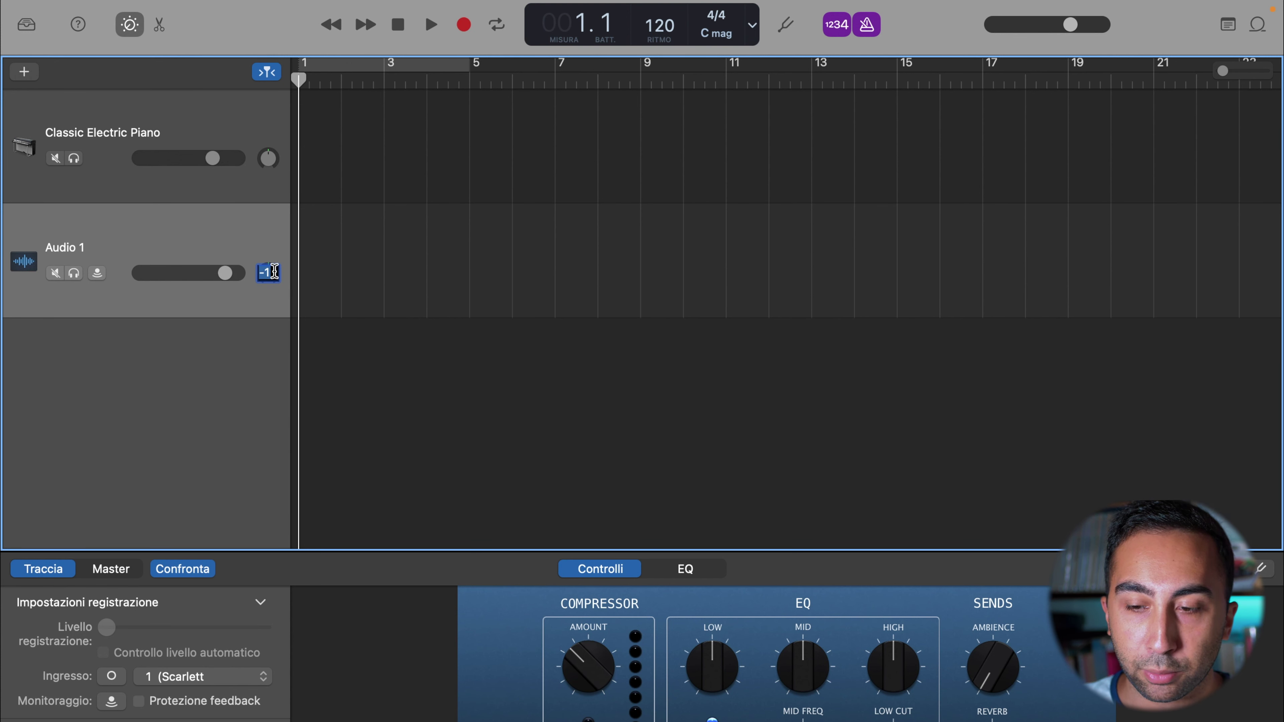
text(35)
key(Return)
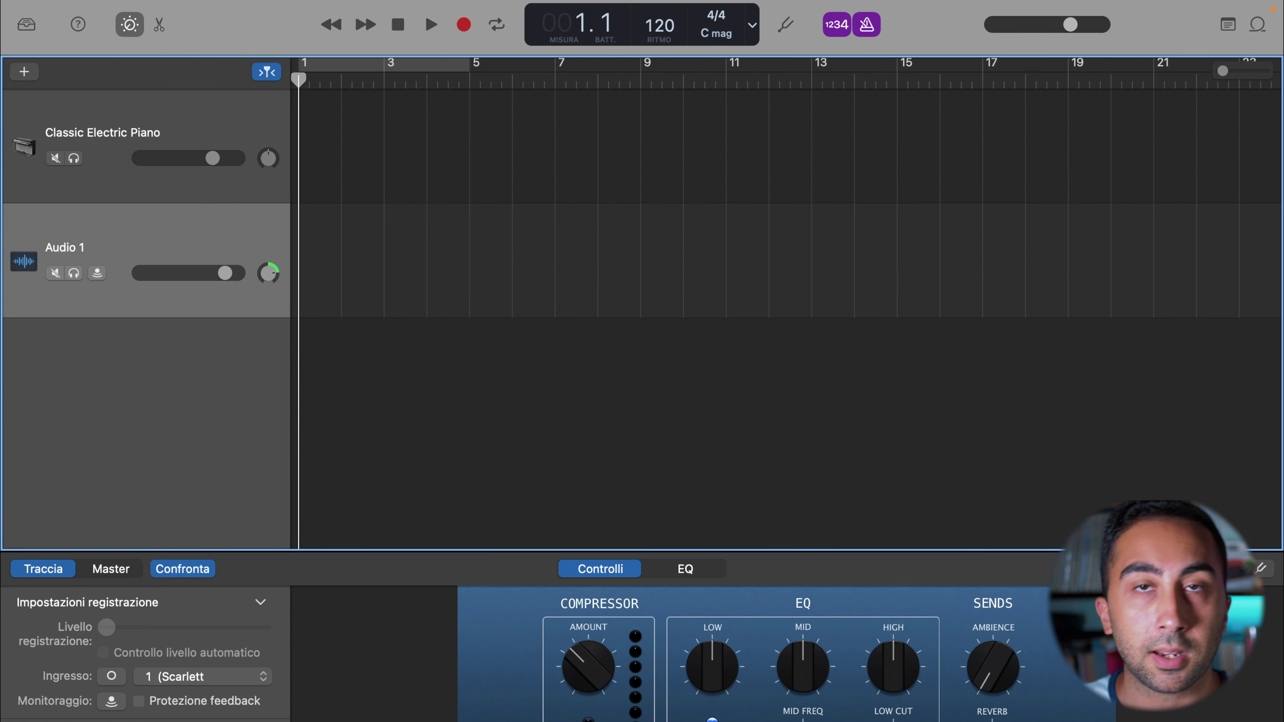
Step: Rename the Audio 1 track as "Ciao"
double_click(69, 250)
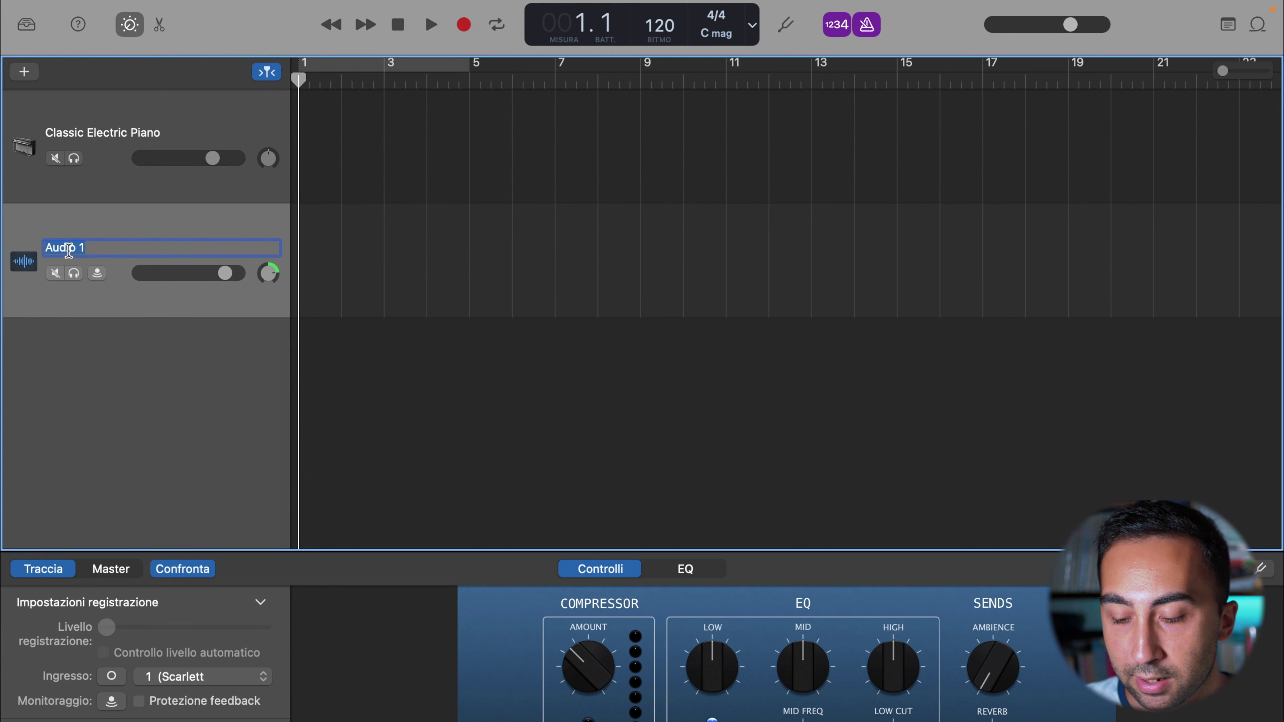
text(Ciao)
key(Return)
Step: Assign a colour to the Ciao track, trying bright green and settling on dark yellow
right_click(139, 302)
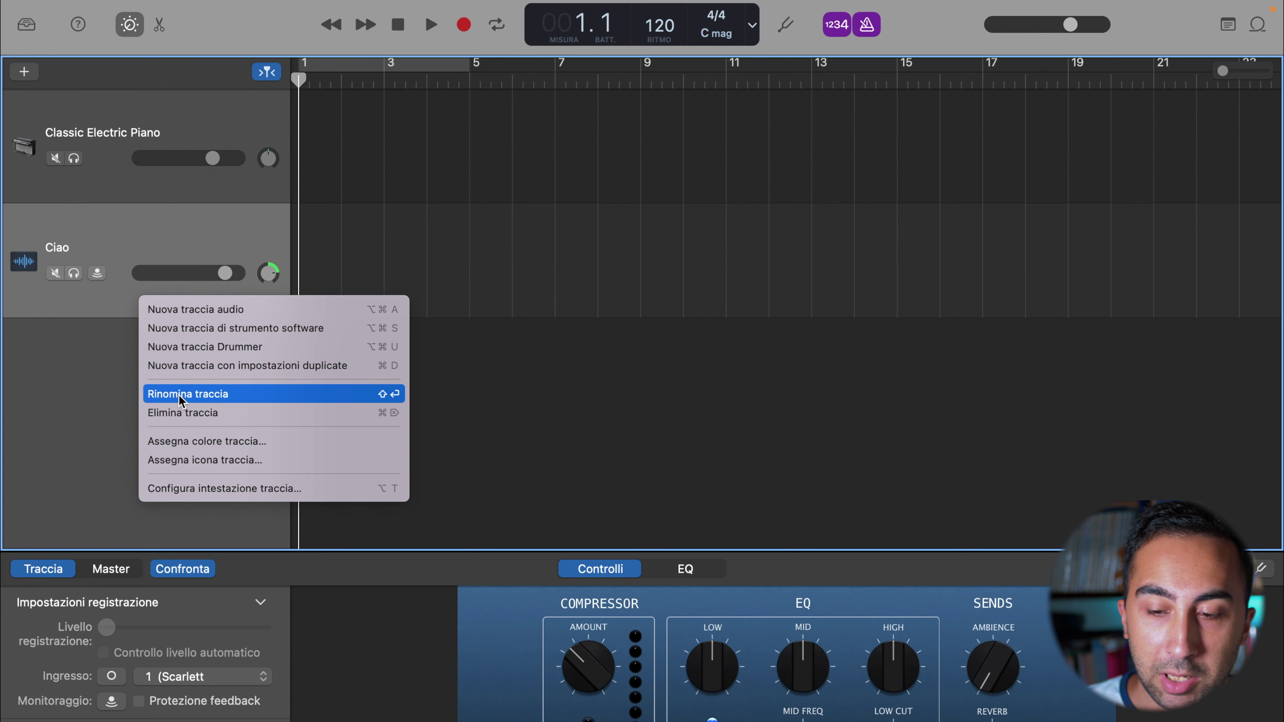
click(182, 443)
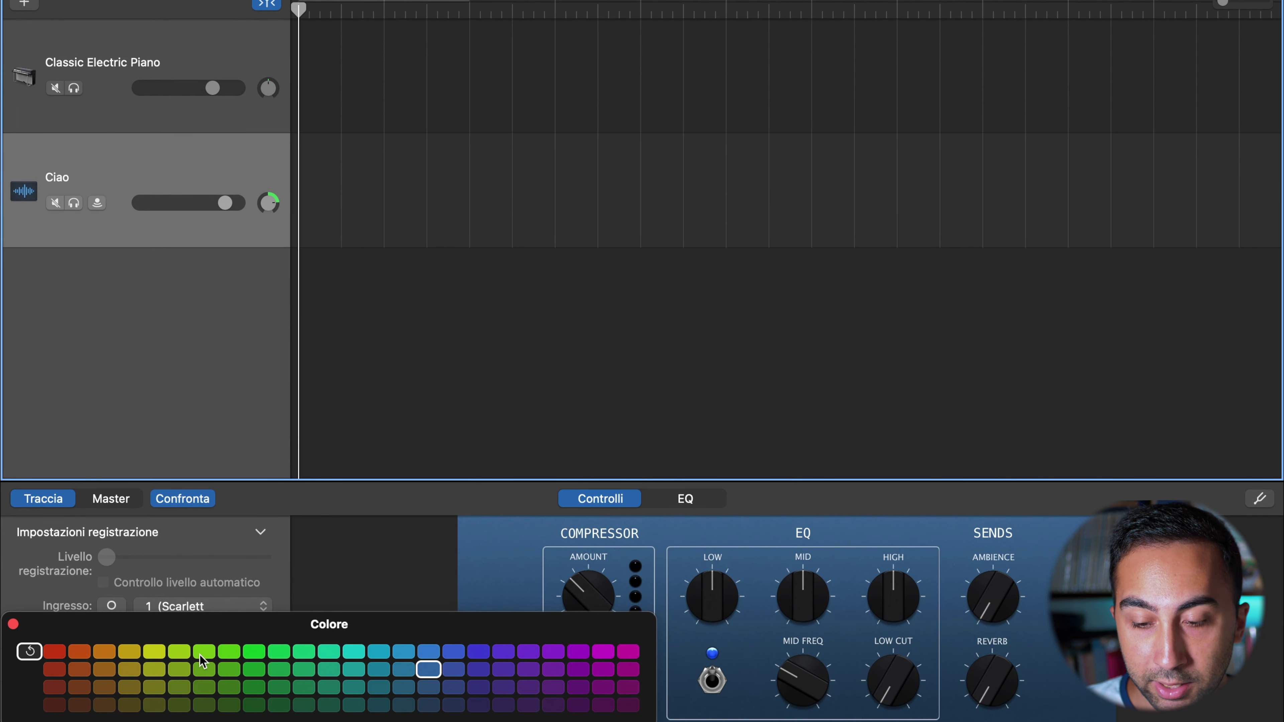
click(228, 651)
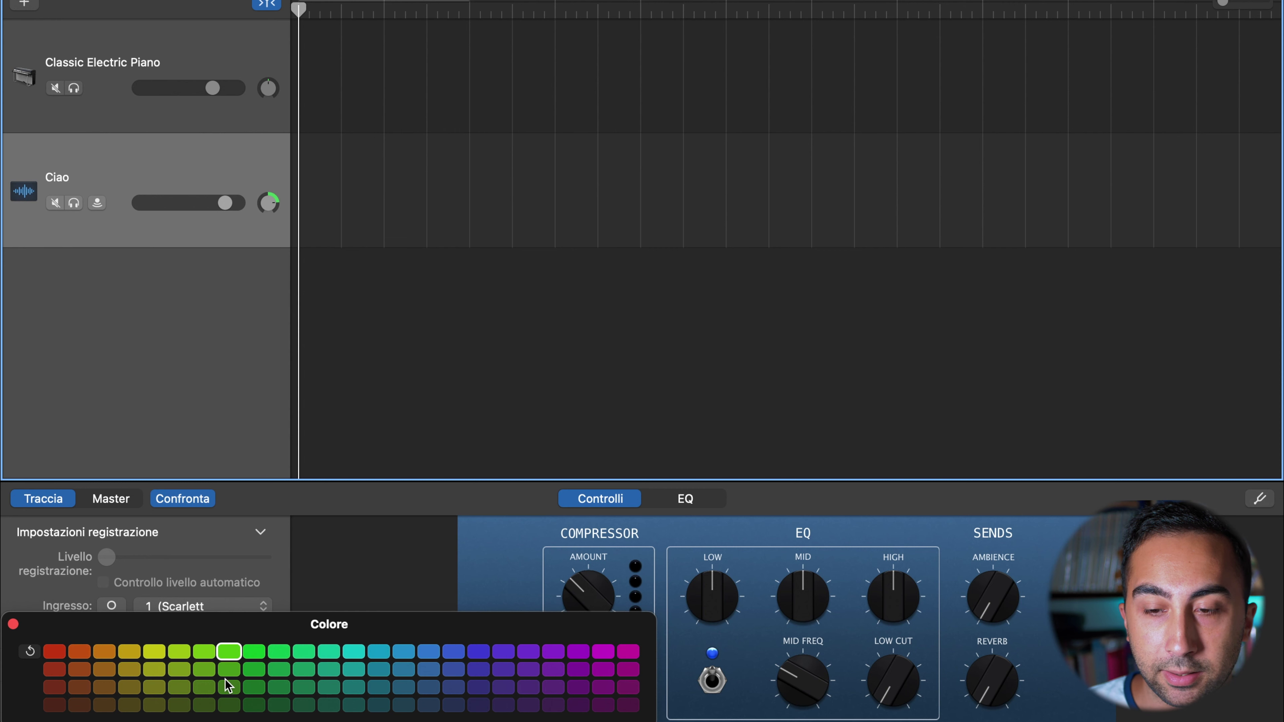
click(134, 667)
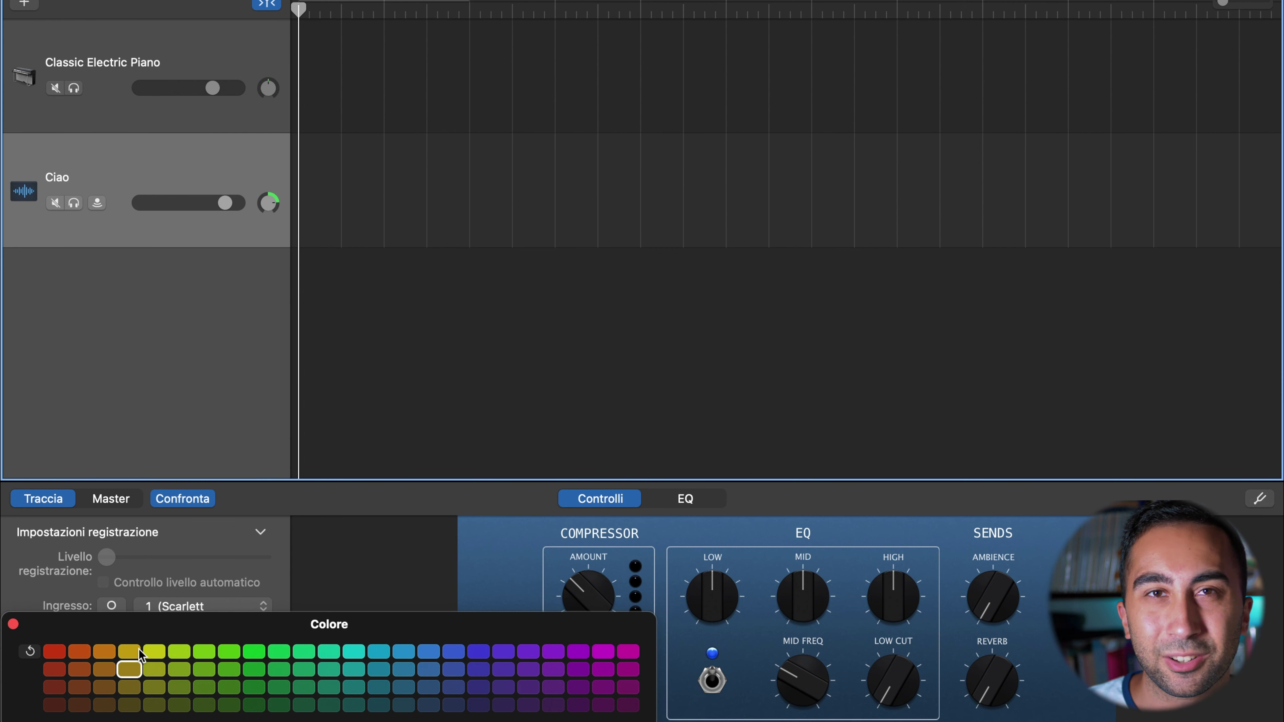
click(14, 627)
right_click(140, 162)
click(124, 168)
Step: Record a short audio region on the Ciao track from bar 1 to about bar 3 and stop playback
click(462, 0)
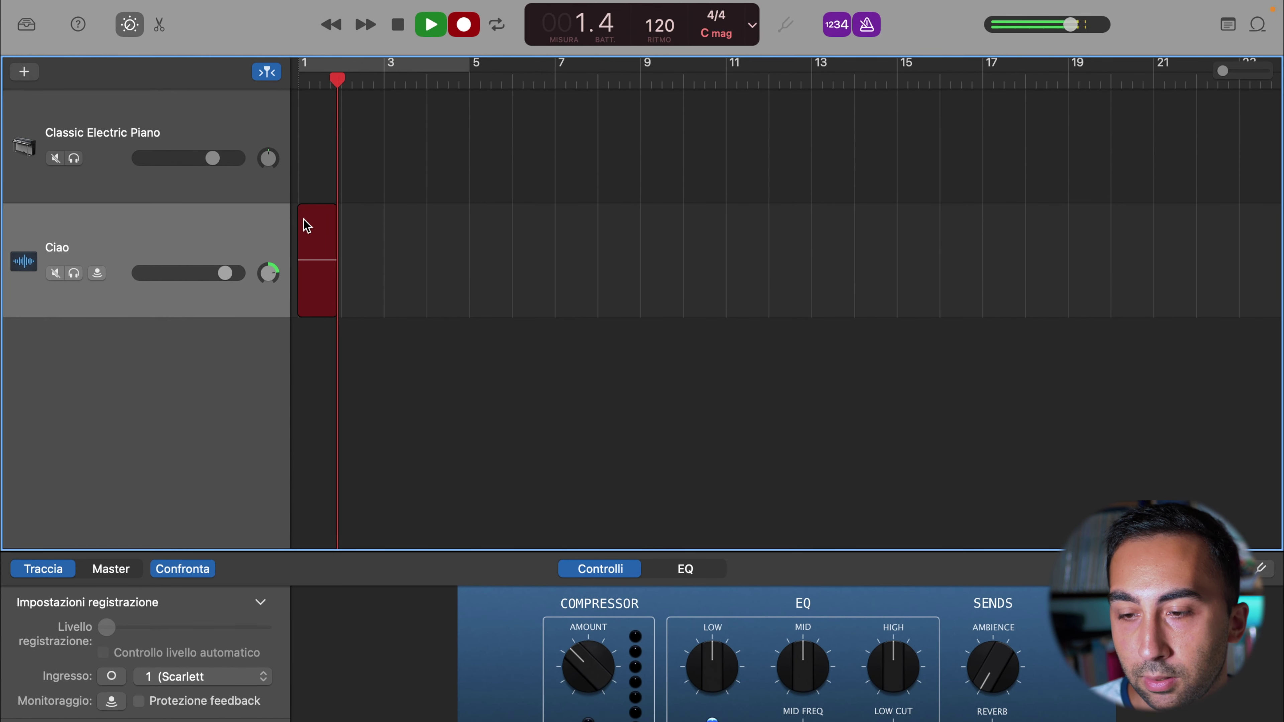
click(467, 31)
key(space)
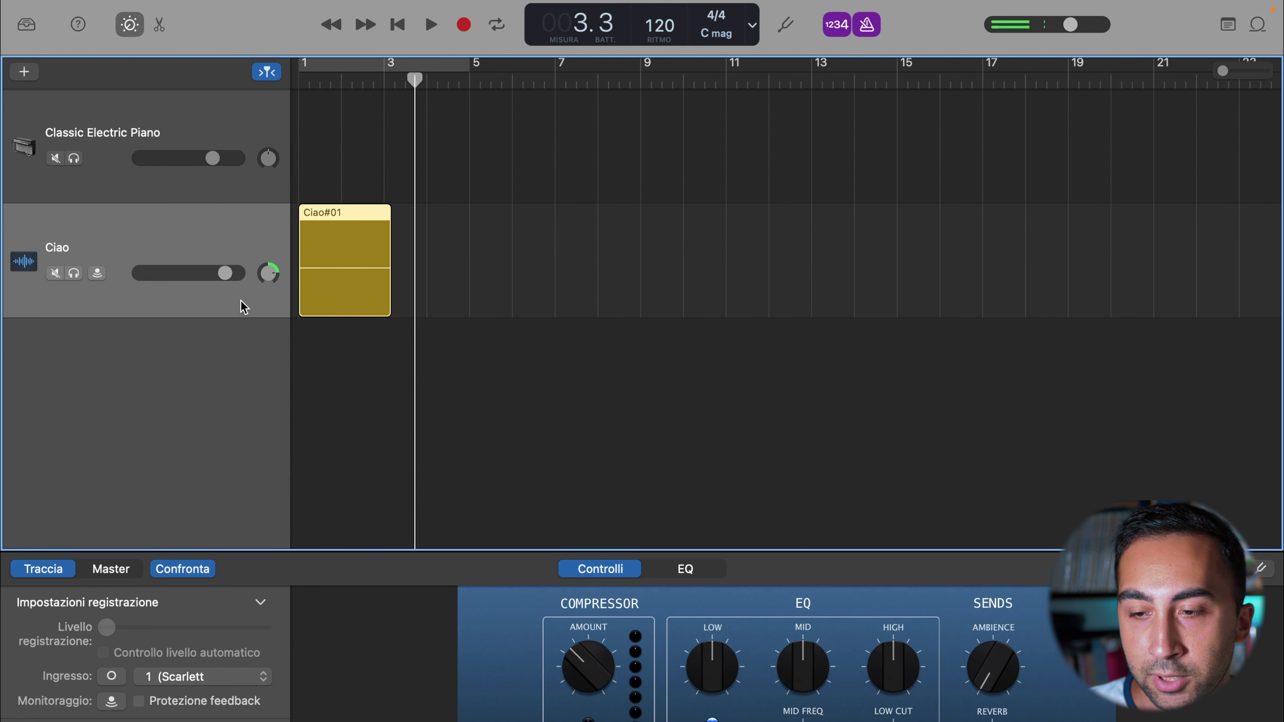
Step: Change the colour of the Ciao track and its recorded region to green
right_click(241, 300)
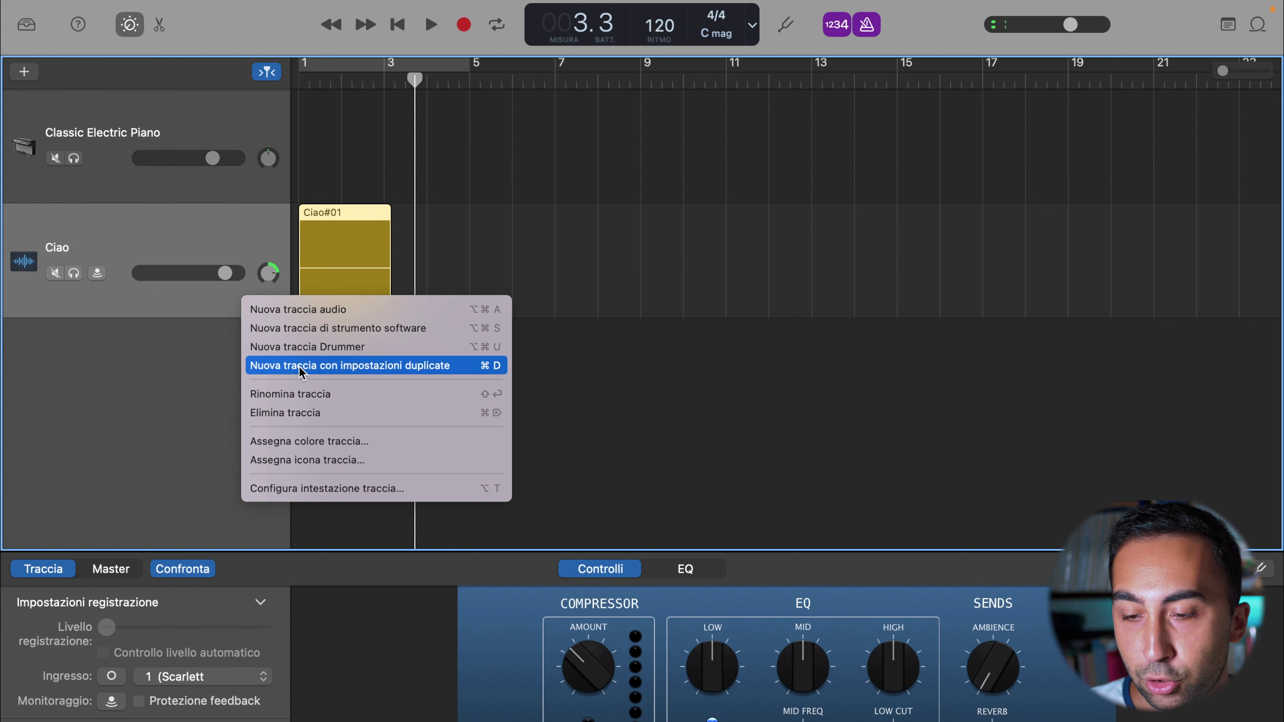
click(256, 448)
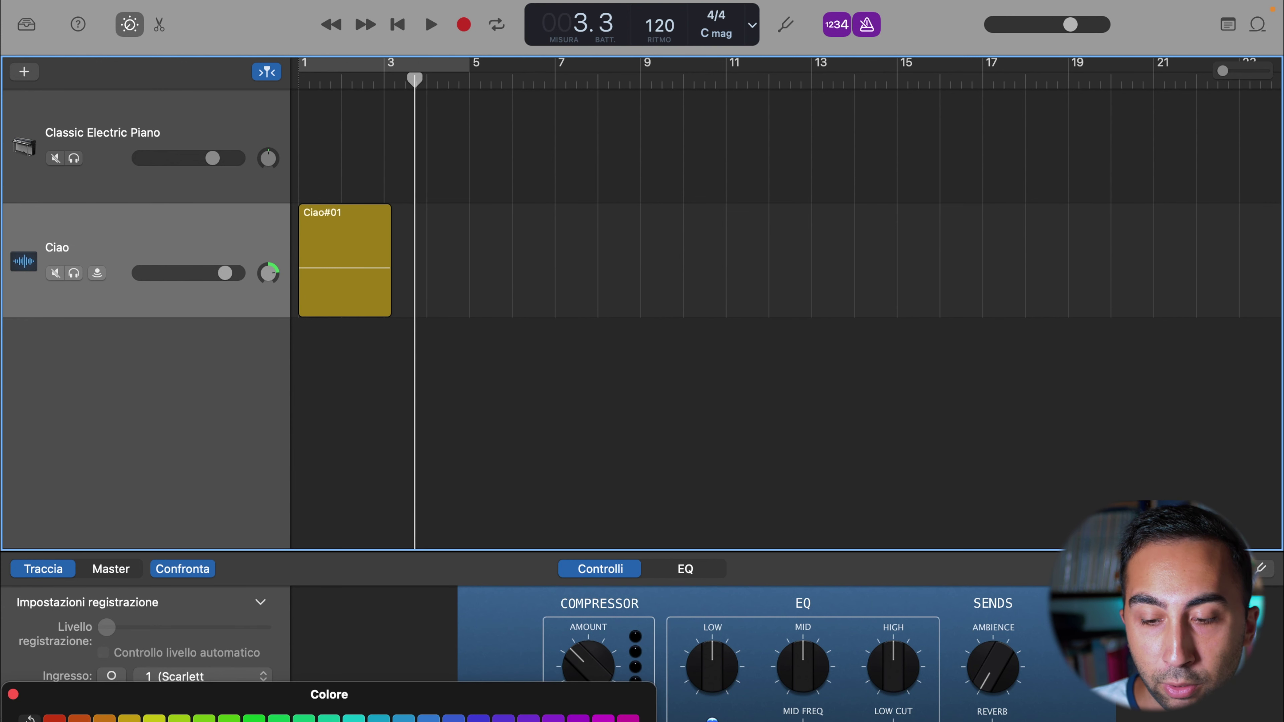
click(79, 719)
click(354, 718)
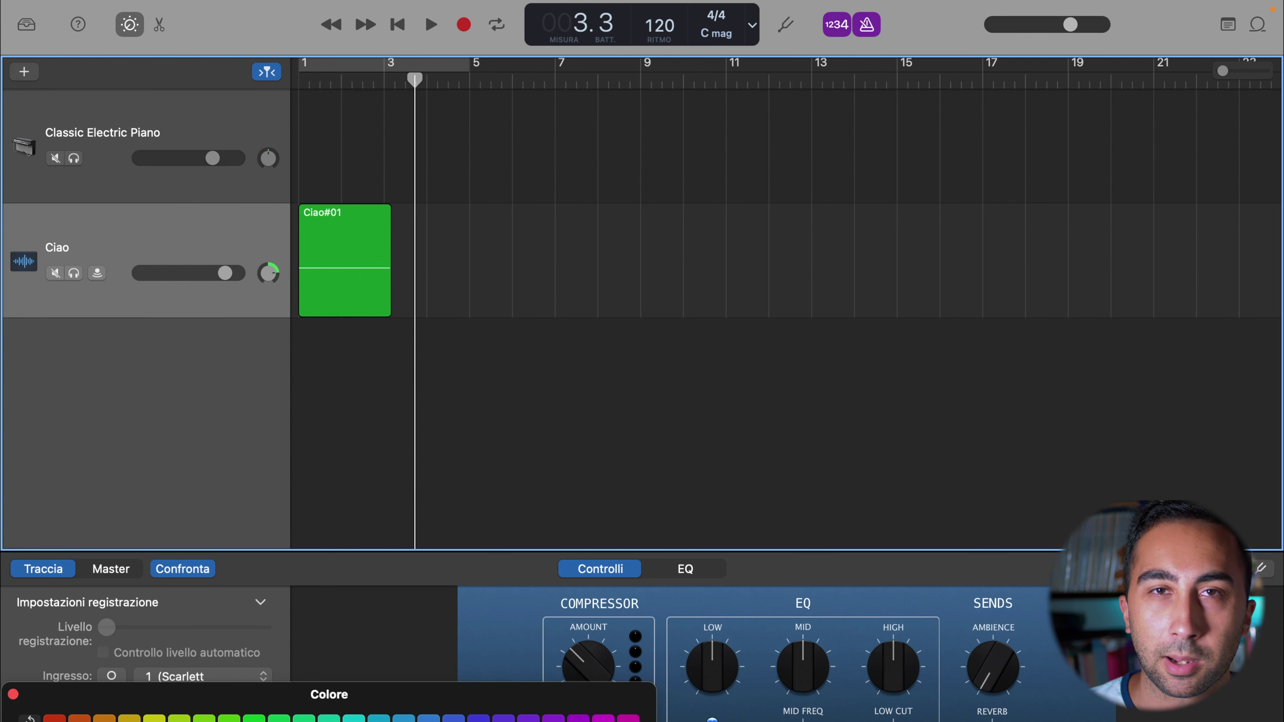
Step: Assign a single-colour guitar icon from the Chitarra category to the Ciao track
right_click(181, 230)
click(241, 391)
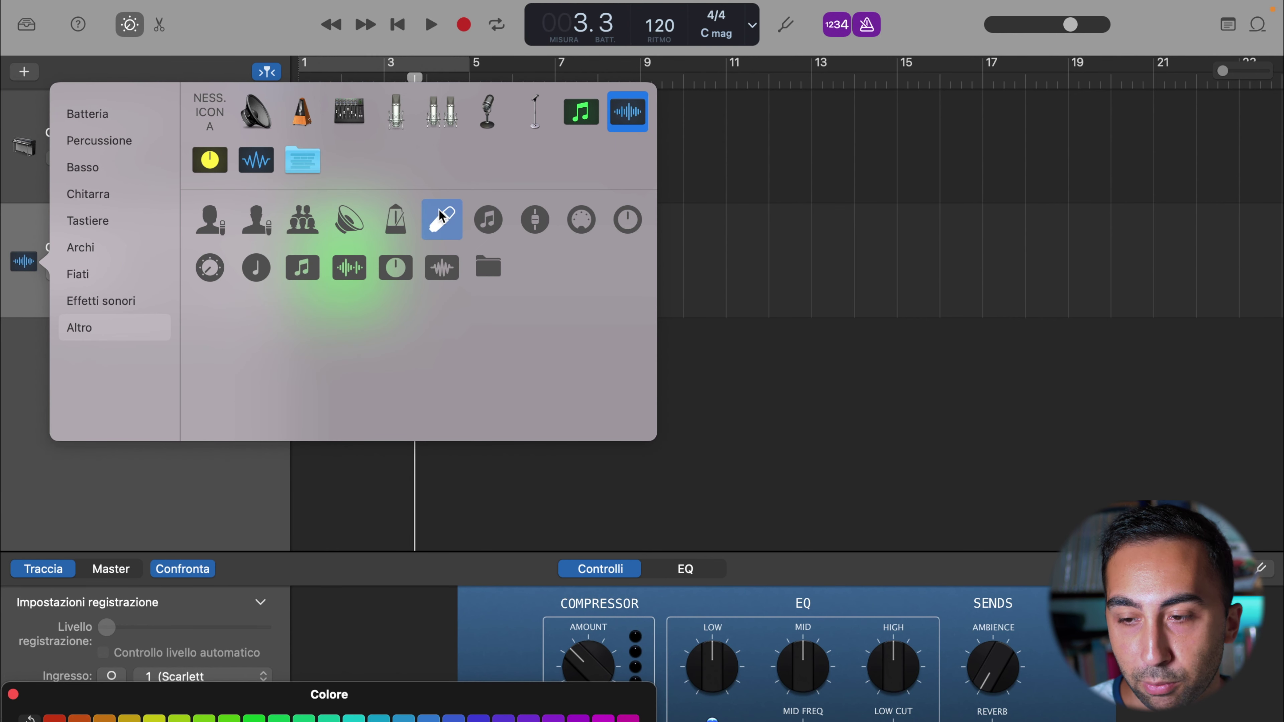
click(101, 196)
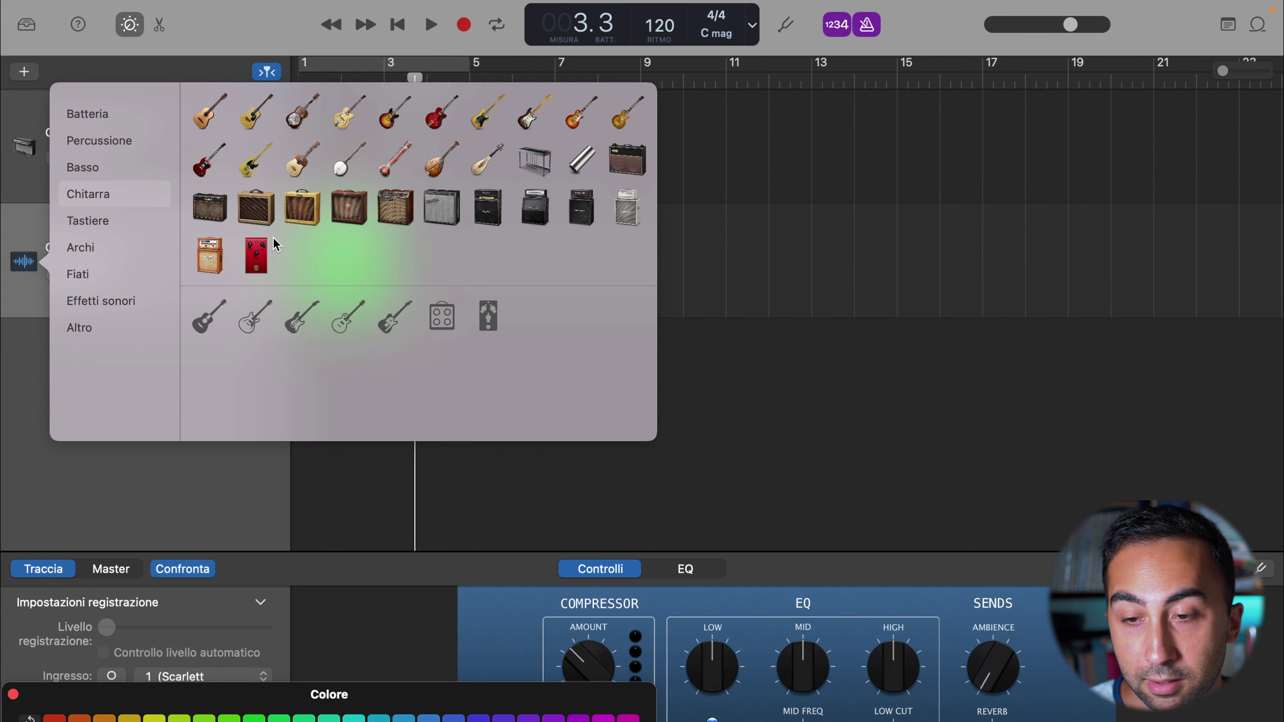
click(228, 319)
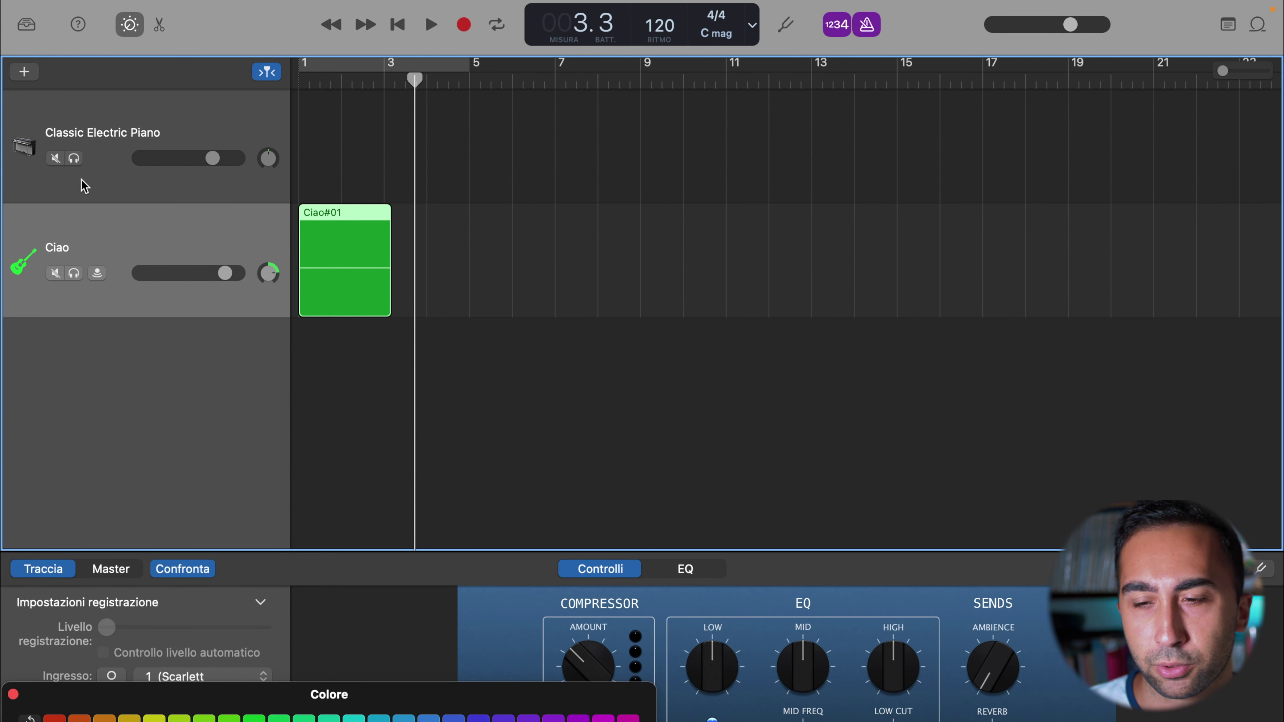
Step: Configure the track headers to include the record-enable button (Abilita registrazione)
right_click(122, 238)
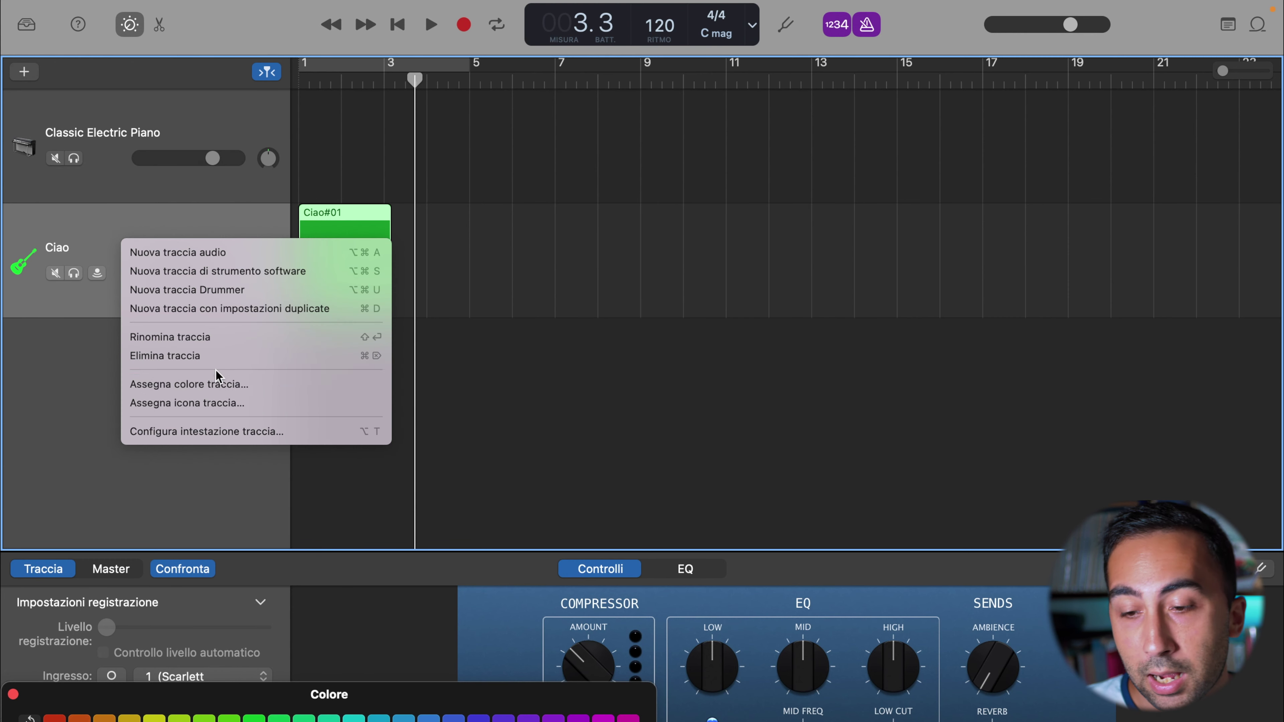
click(262, 435)
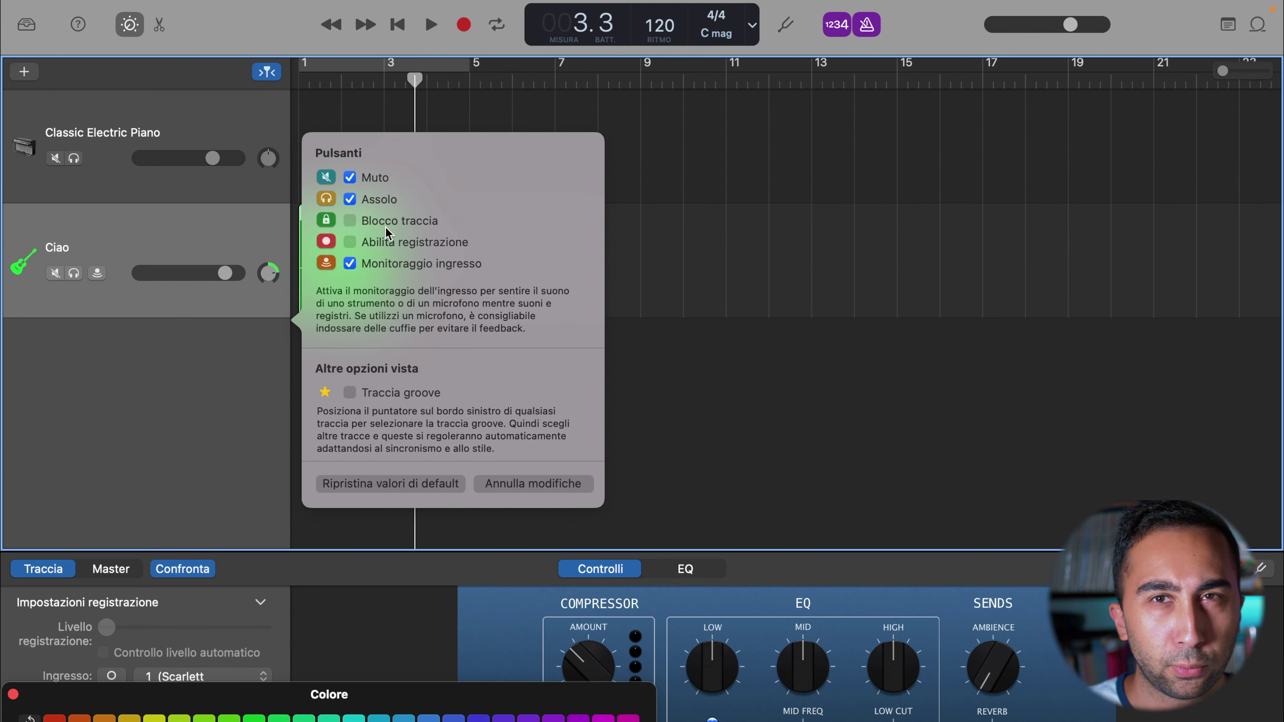
click(378, 245)
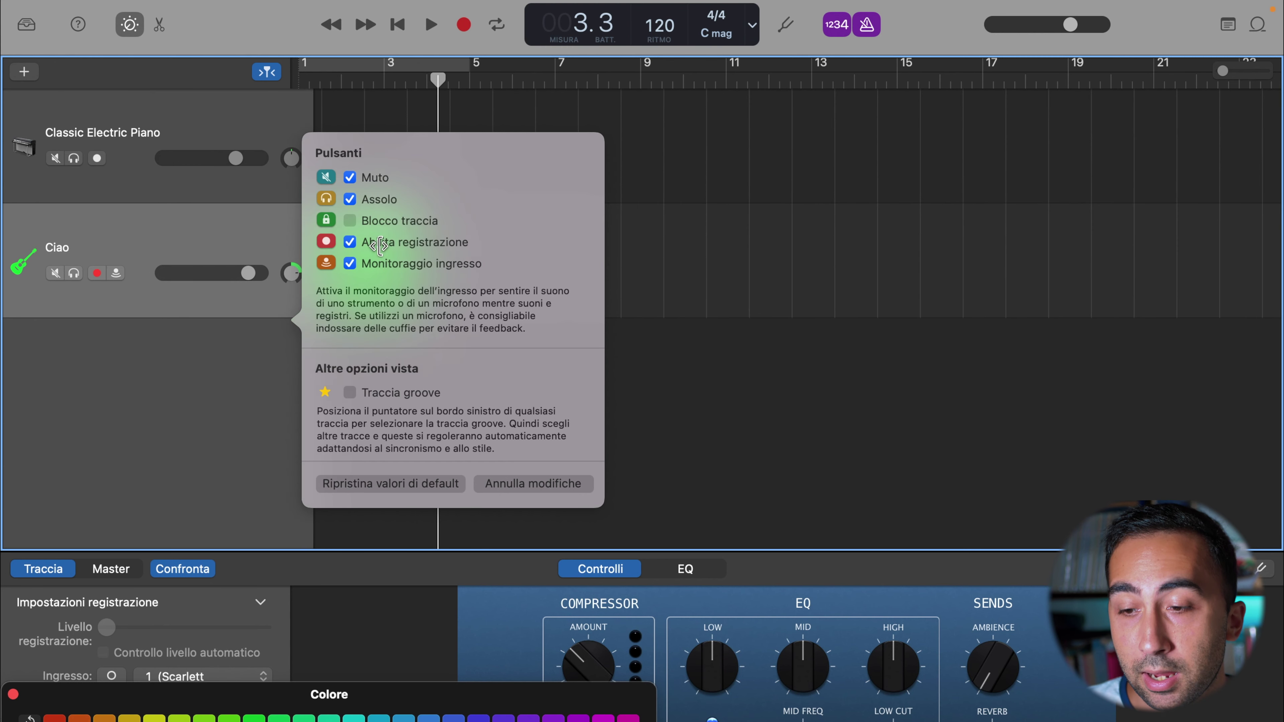
click(220, 306)
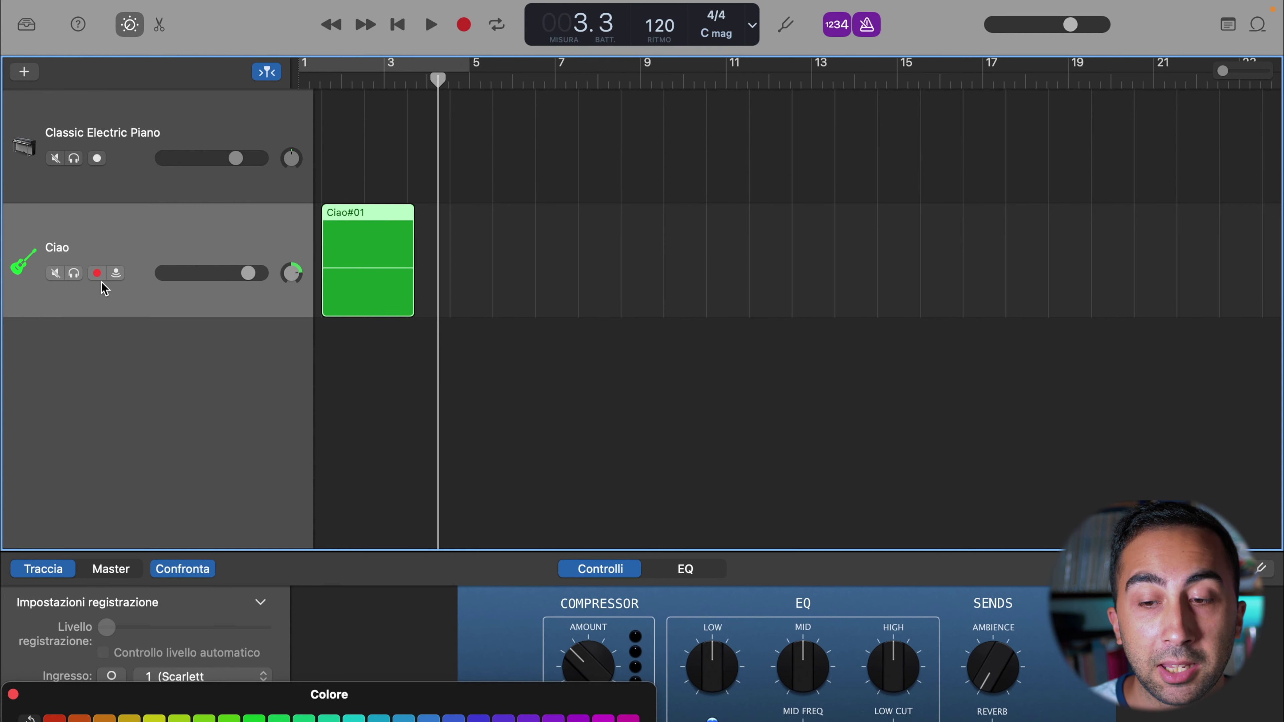
Step: Arm the Classic Electric Piano track alongside Ciao and record another take from about 3.3 to 7.3
click(98, 161)
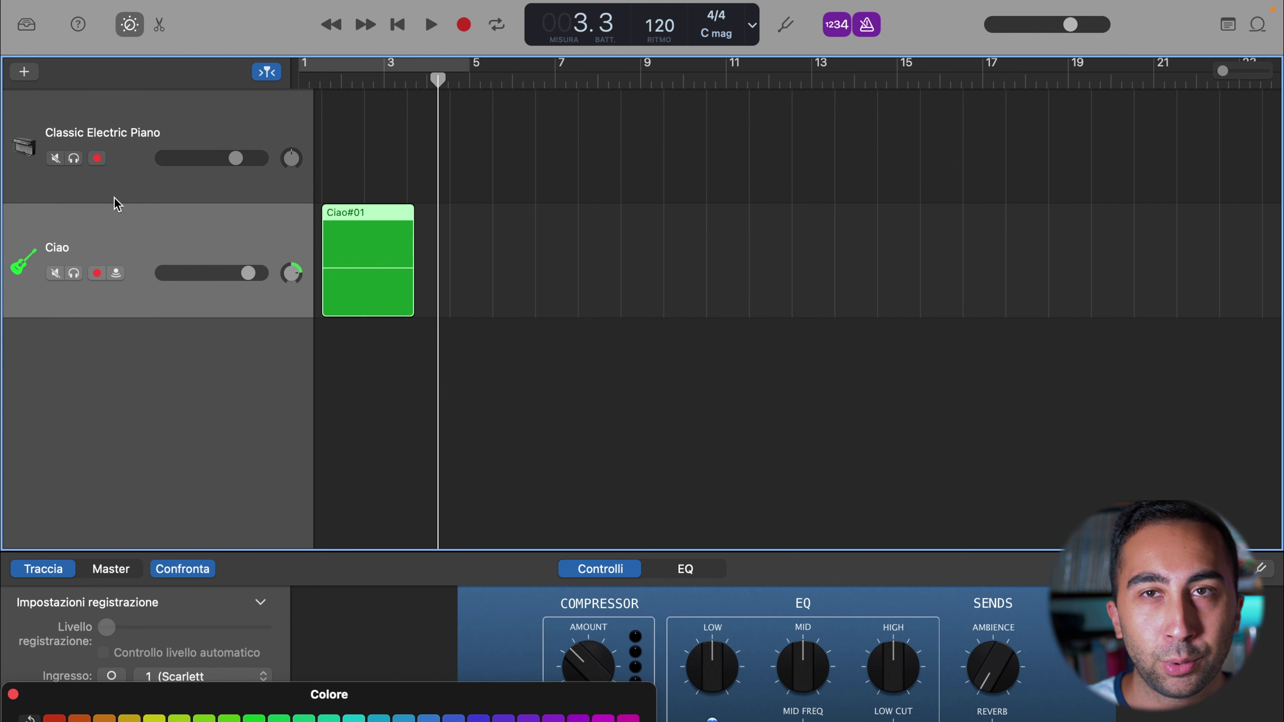
click(462, 29)
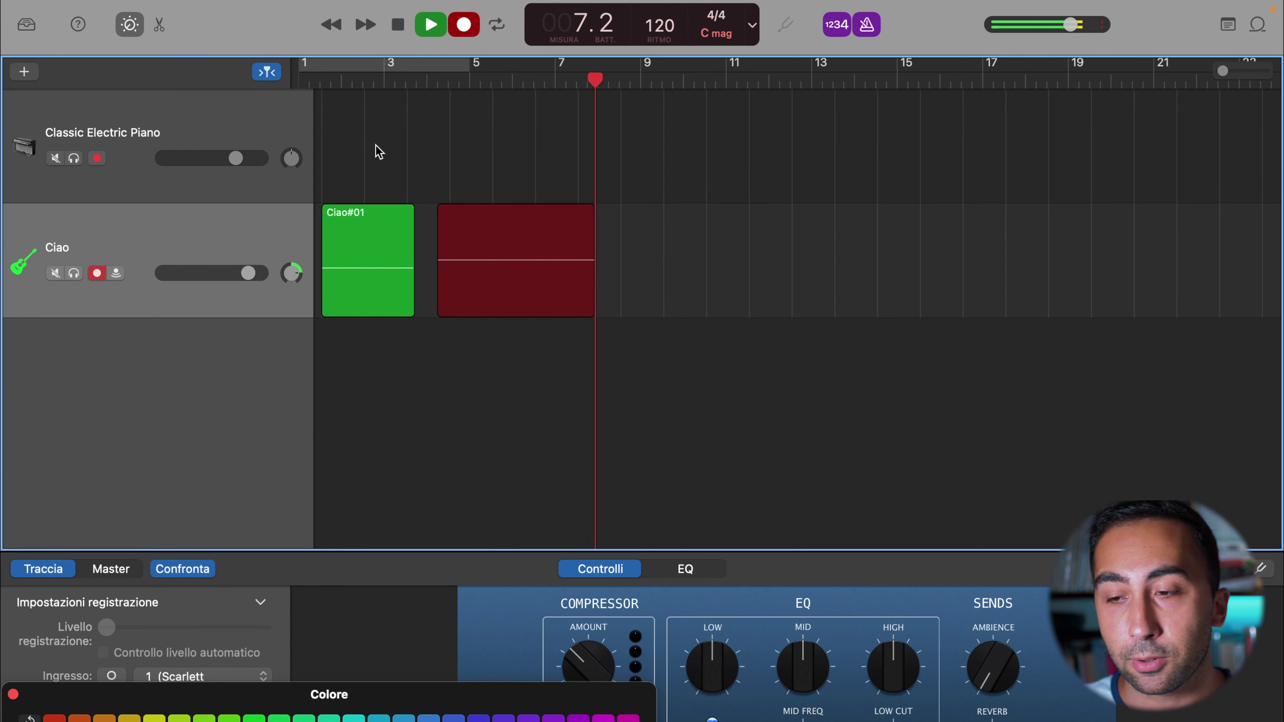
key(space)
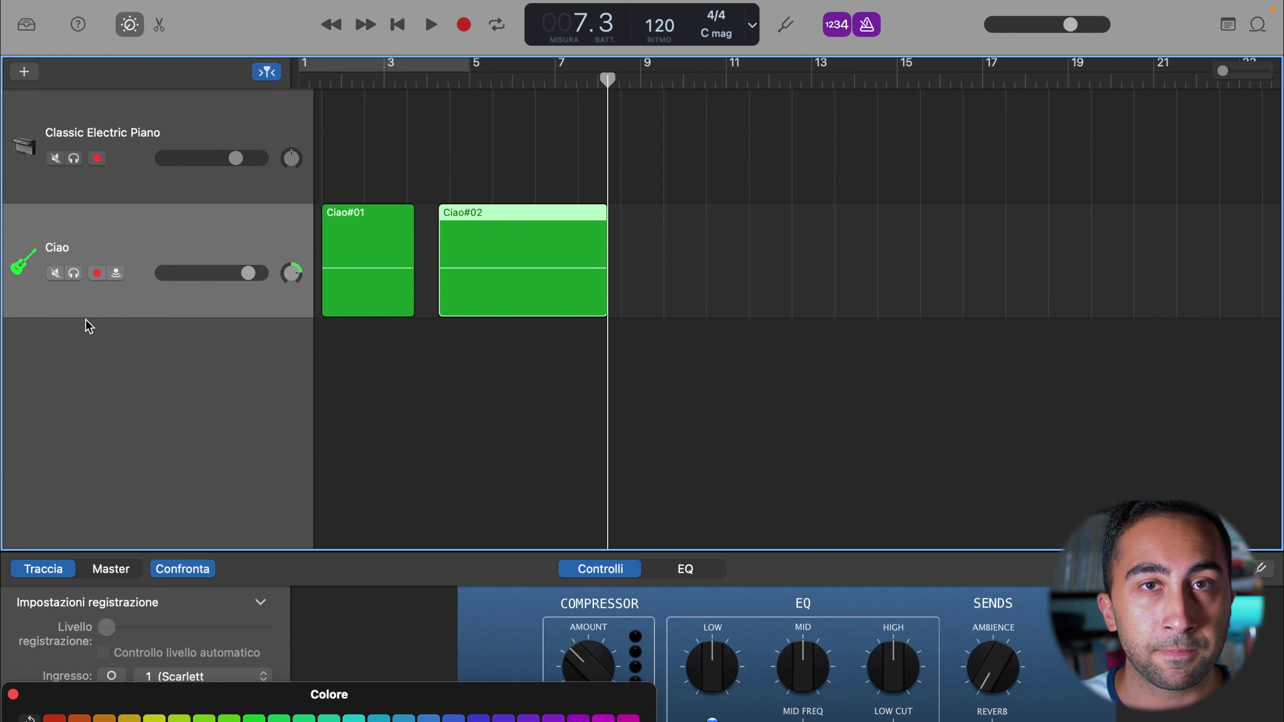
Step: Open the track header configuration again for the Ciao track
right_click(105, 292)
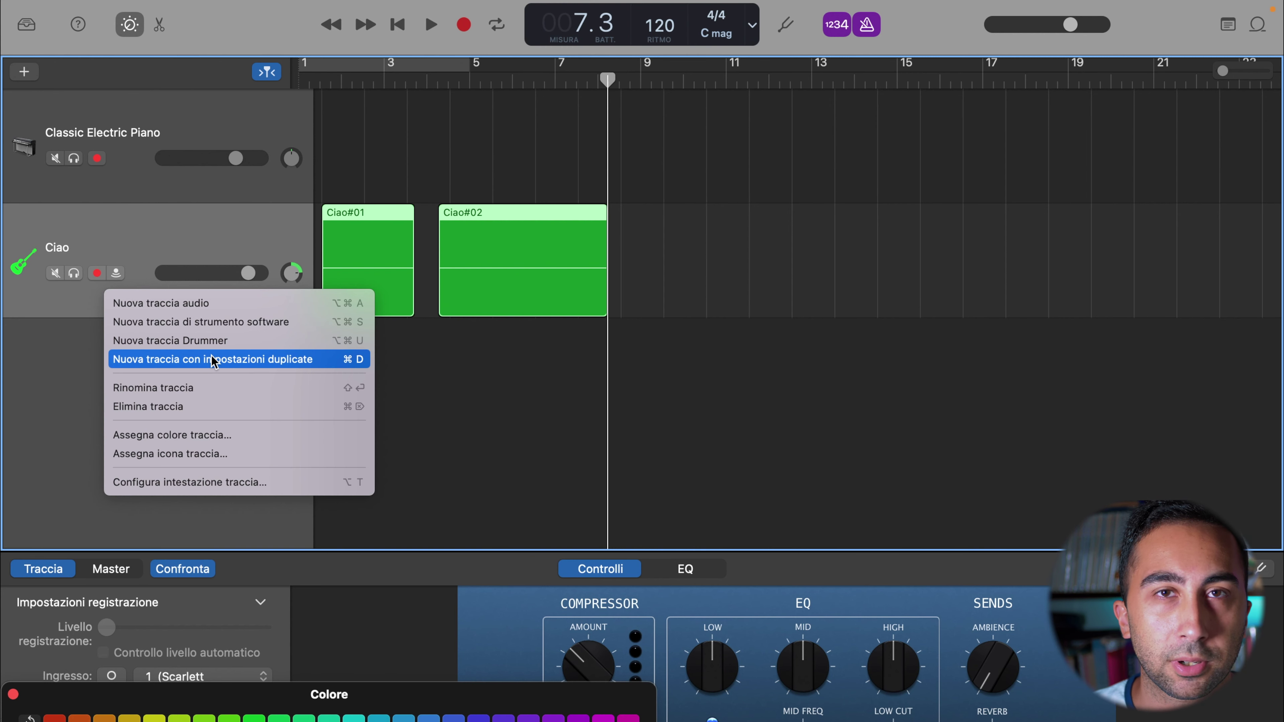
key(alt+t)
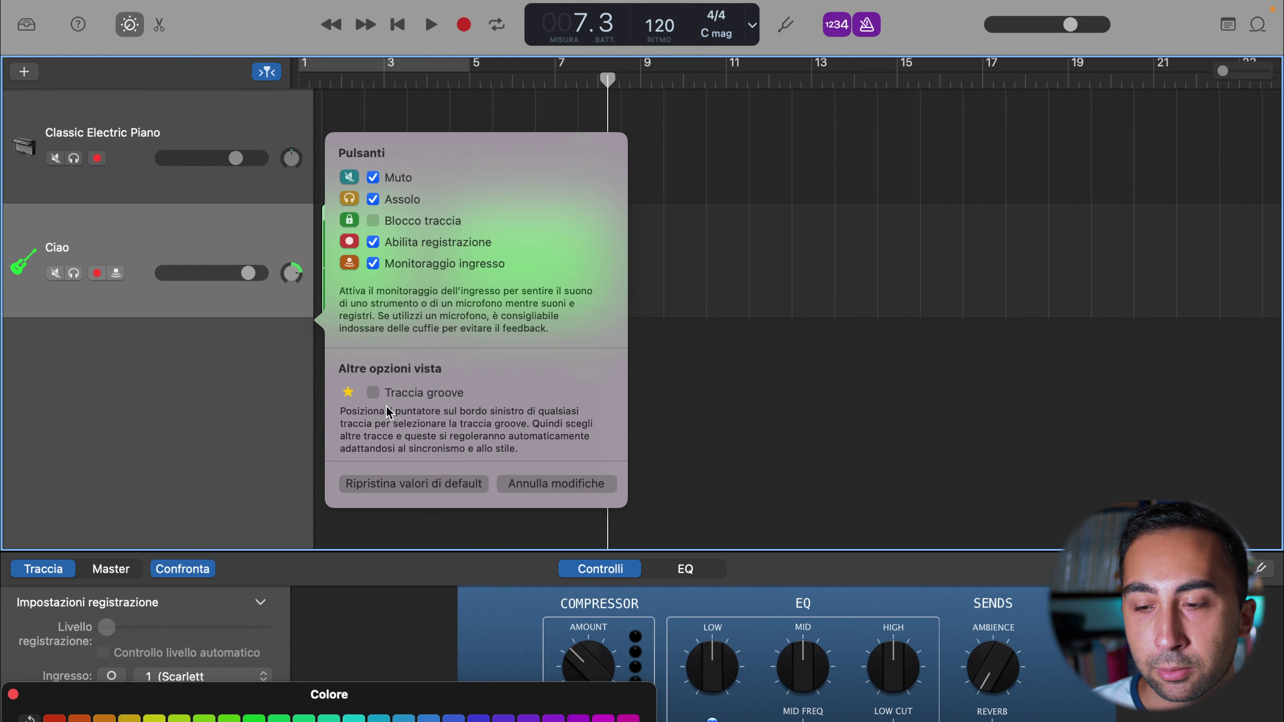